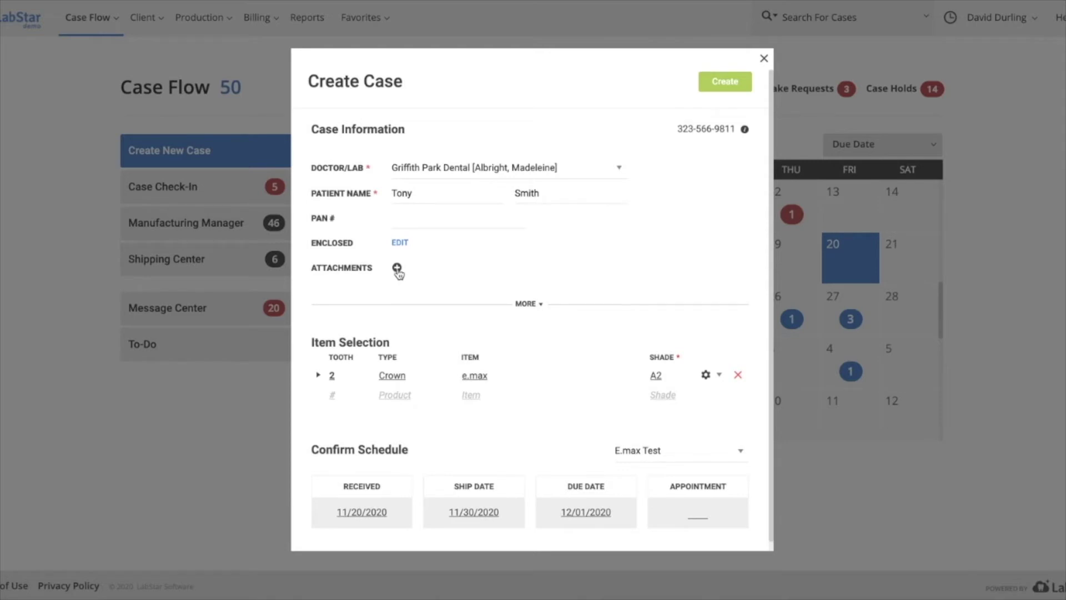
# Step: Upload Emax-Bridge-Byrnes-Dental 6.jpg from the file browser into the case attachments dialog
pyautogui.click(398, 268)
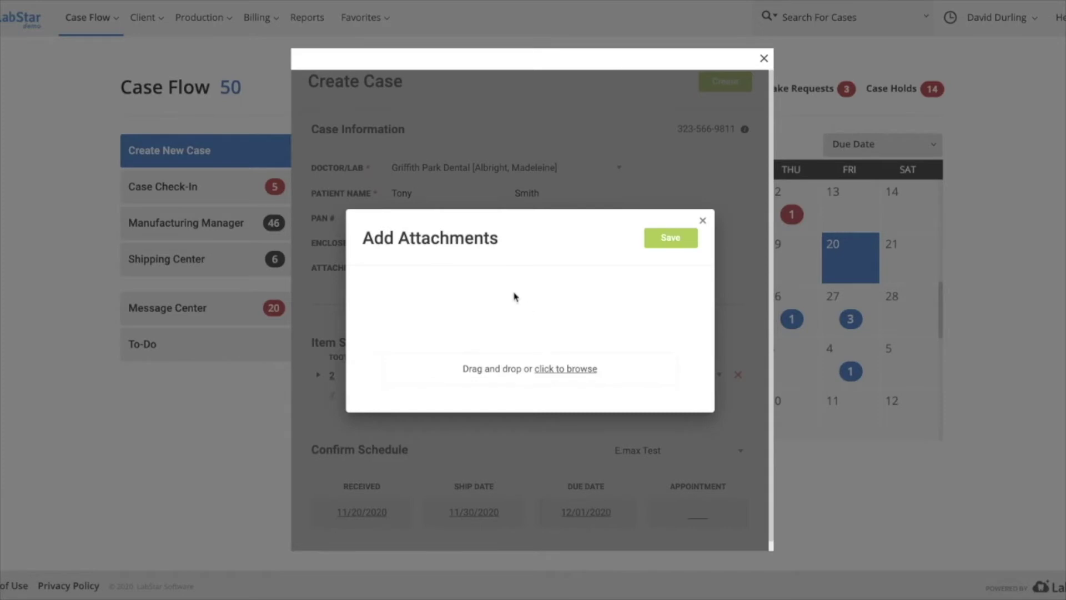
pyautogui.click(567, 369)
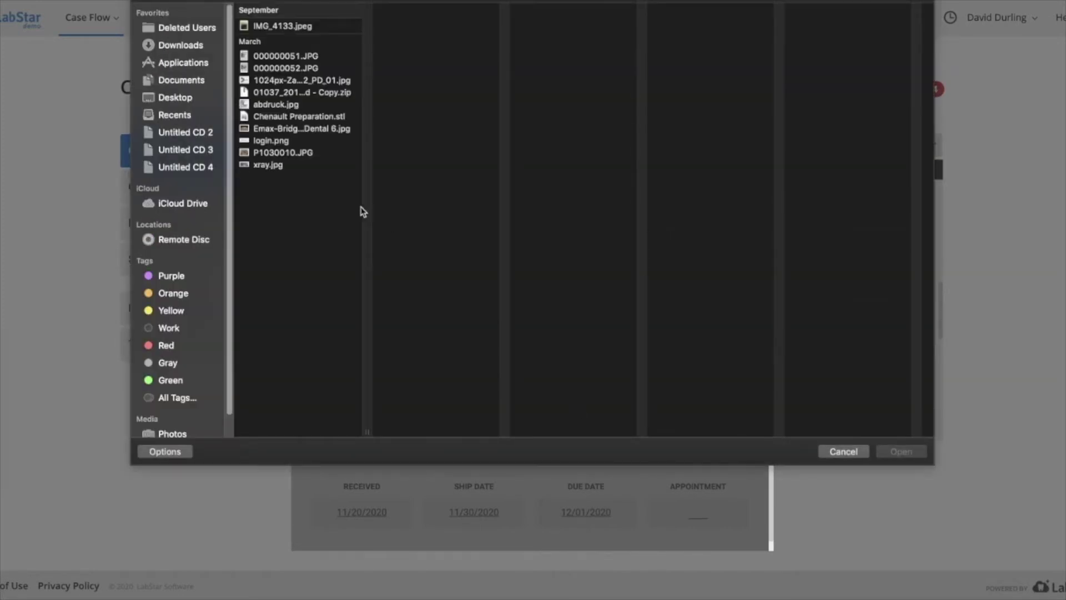
pyautogui.click(288, 129)
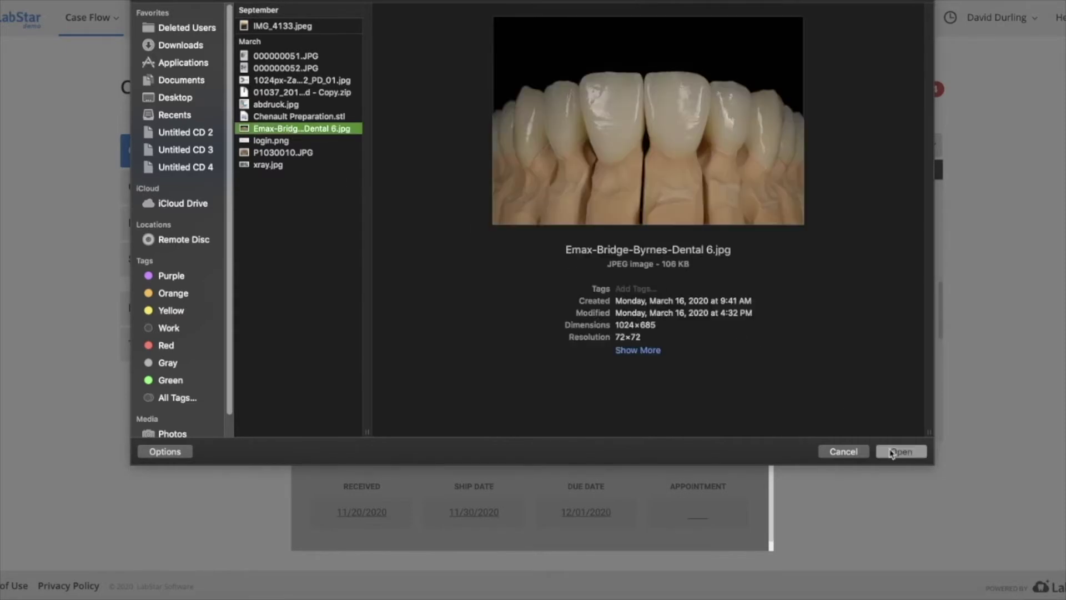
pyautogui.click(908, 454)
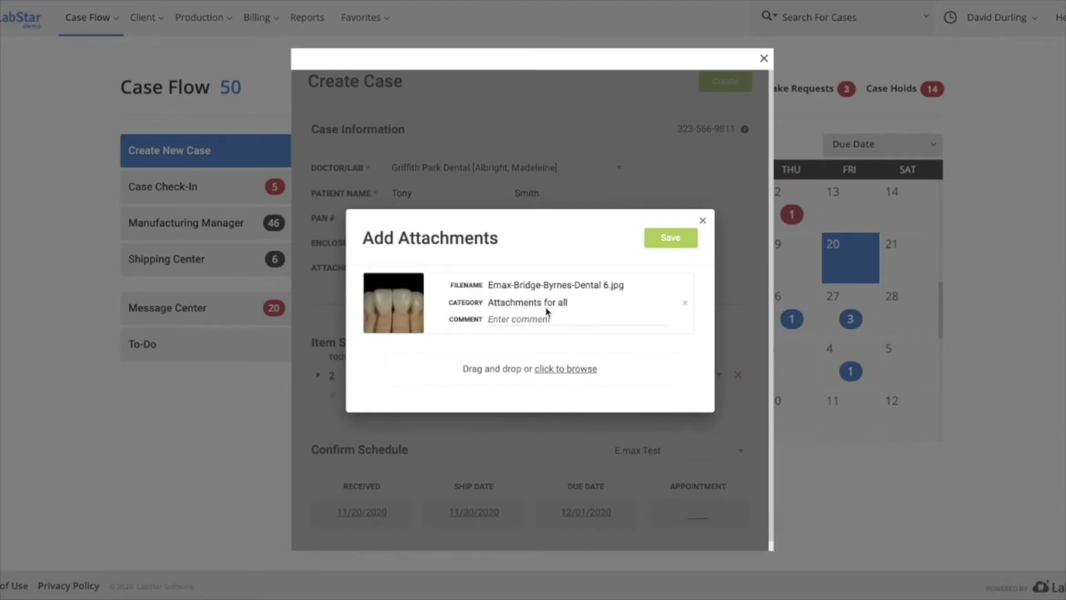
# Step: Categorize the photo as Client Attachment, comment 'Hello', and save it to the case
pyautogui.click(567, 306)
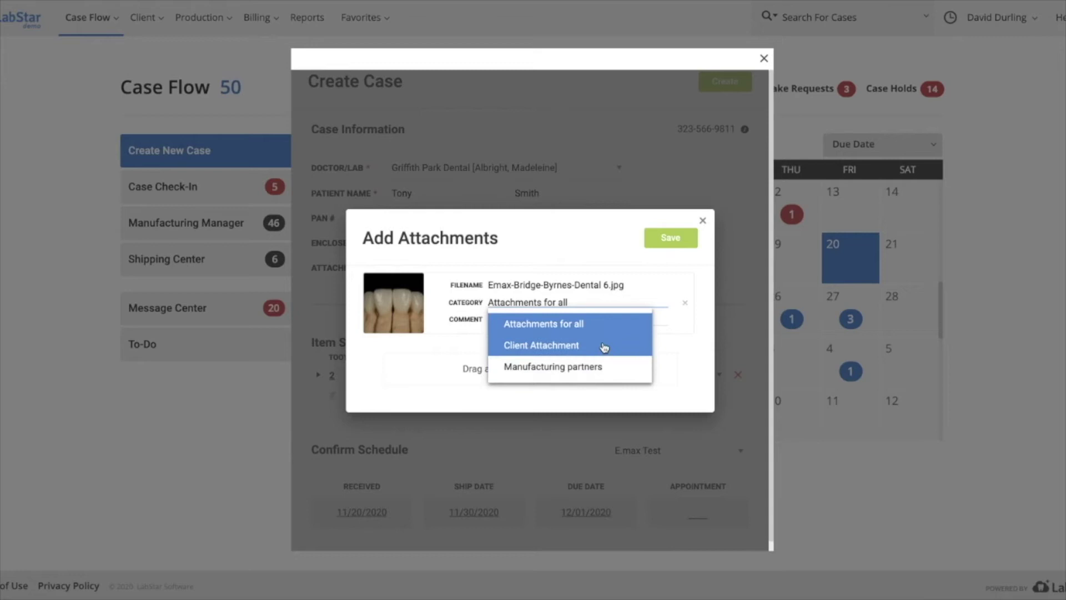
pyautogui.click(604, 346)
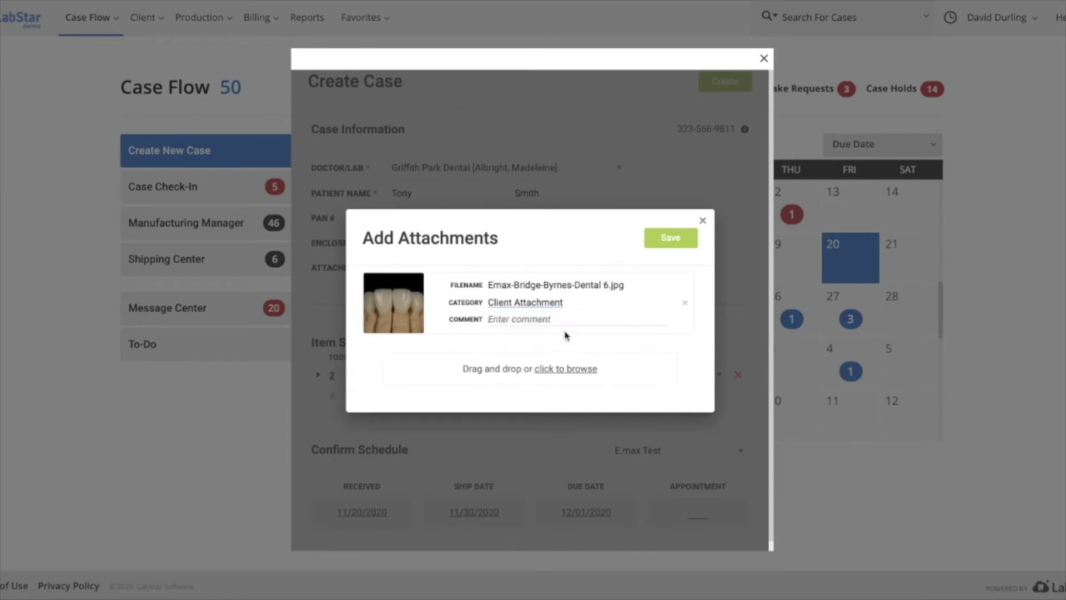
pyautogui.click(548, 320)
pyautogui.write('Hel')
pyautogui.write('lo')
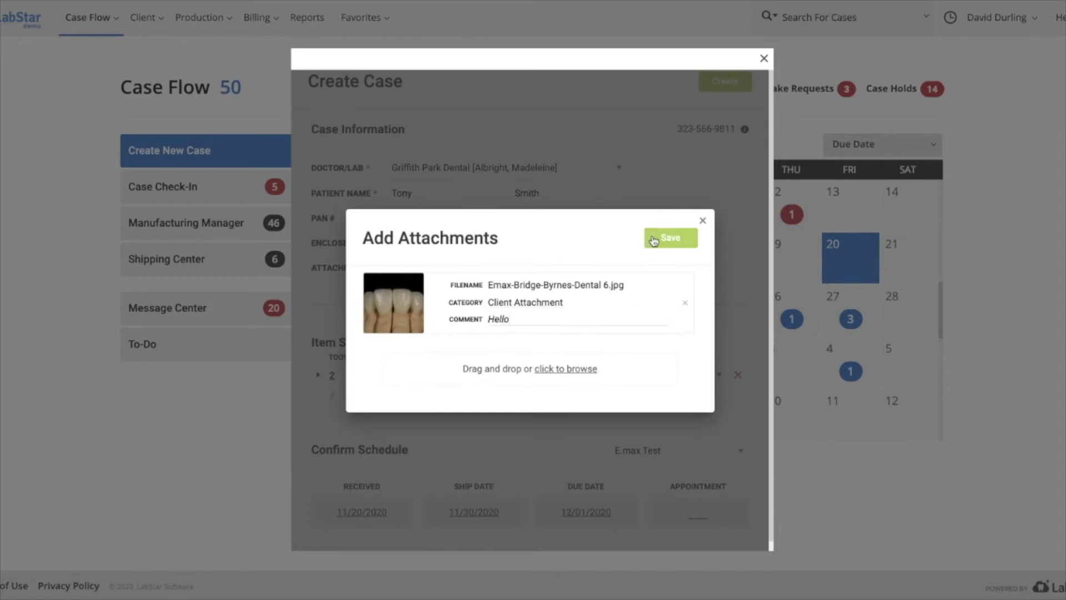
pyautogui.click(654, 241)
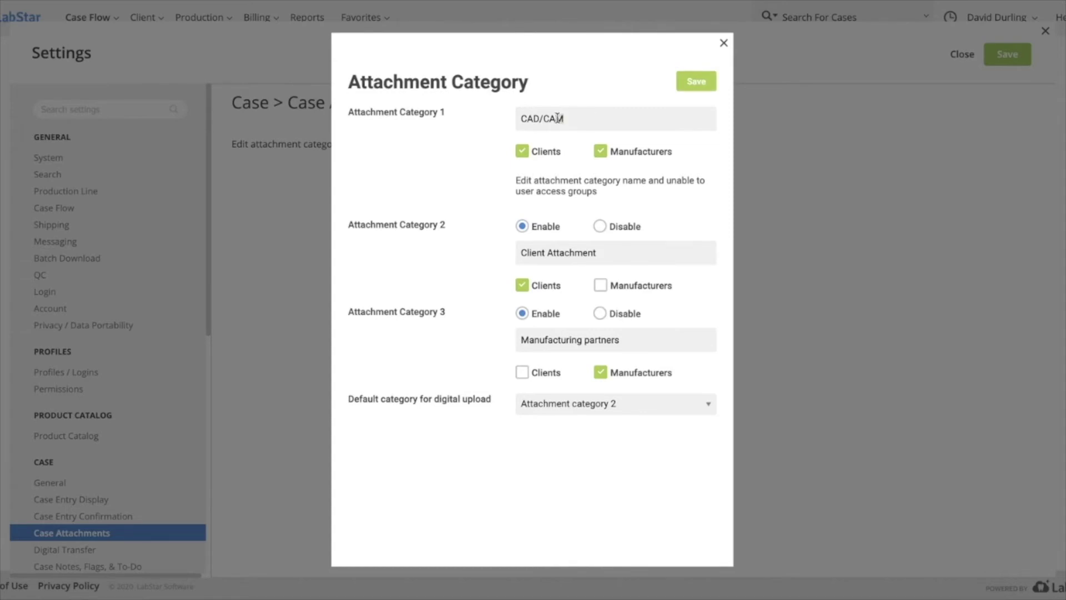
# Step: Rename the CAD/CAM category to Filers and set Manufacturing partners to Disable
pyautogui.moveTo(569, 119); pyautogui.dragTo(514, 120)
pyautogui.write('Filers')
pyautogui.click(600, 314)
# Step: Set Attachment category 1 as the default digital upload category and save the settings
pyautogui.click(698, 408)
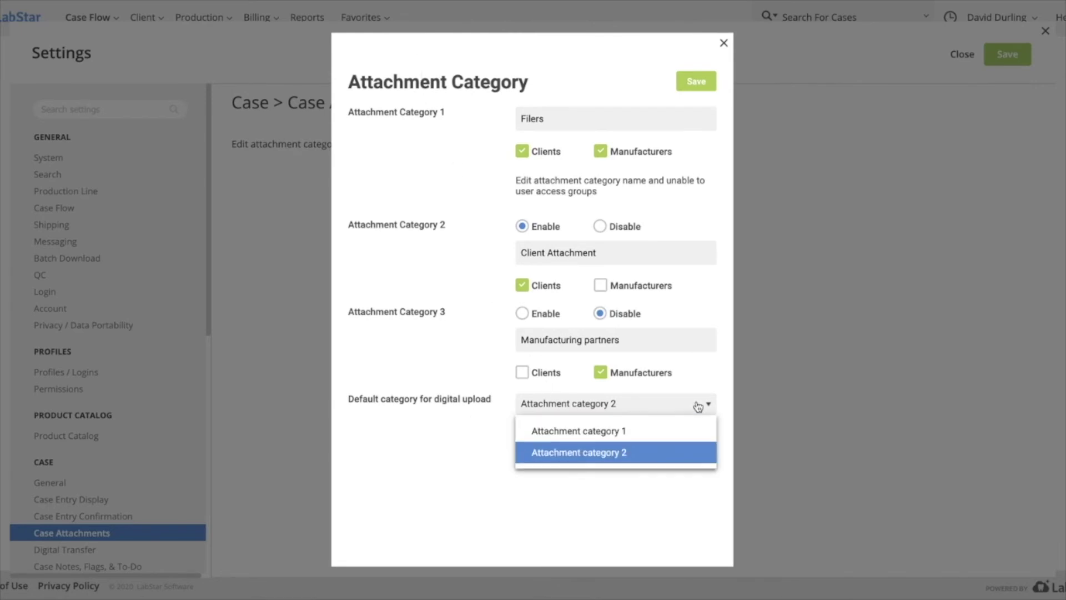
pyautogui.click(645, 432)
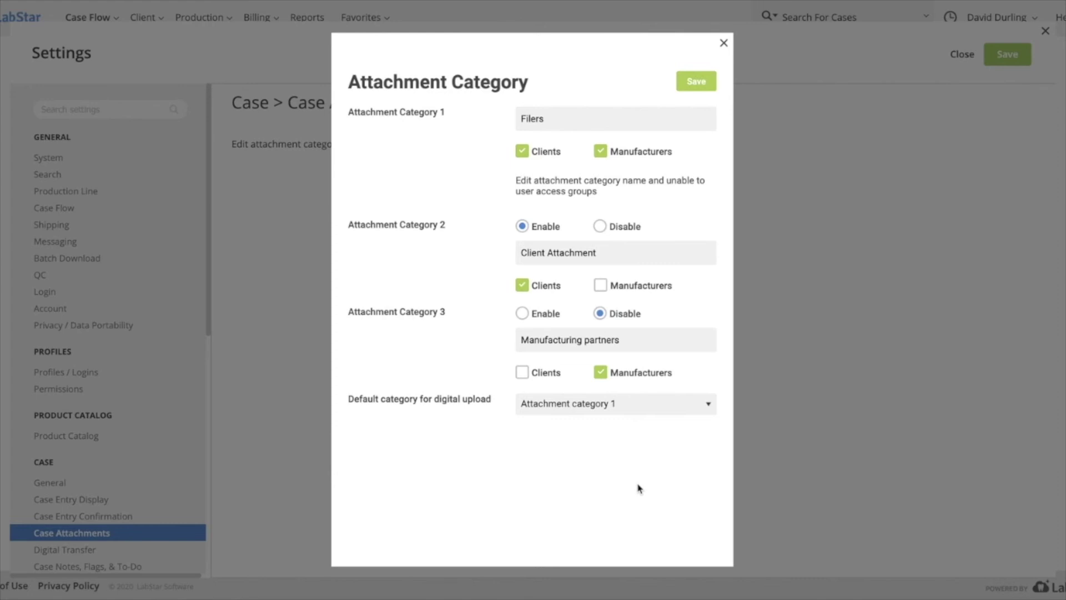
pyautogui.click(701, 81)
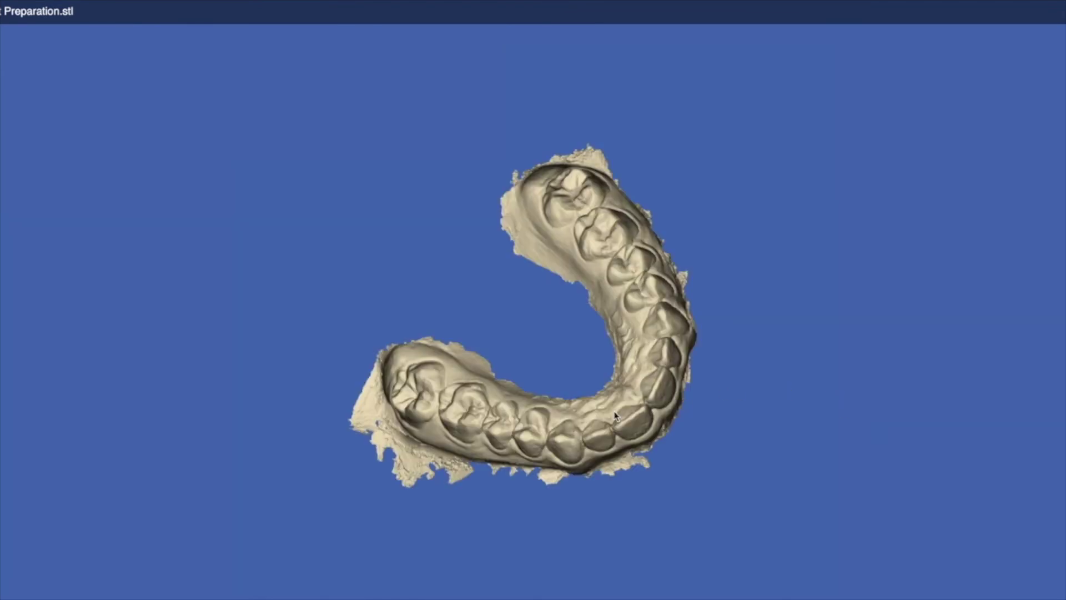
# Step: Rotate the Chenault Preparation.stl arch scan in the 3D viewer to a new orientation
pyautogui.moveTo(615, 418)
pyautogui.mouseDown()
pyautogui.moveTo(566, 381)
pyautogui.moveTo(520, 362)
pyautogui.moveTo(508, 369)
pyautogui.moveTo(481, 321)
pyautogui.moveTo(633, 366)
pyautogui.moveTo(593, 391)
pyautogui.moveTo(493, 320)
pyautogui.moveTo(549, 342)
pyautogui.mouseUp()
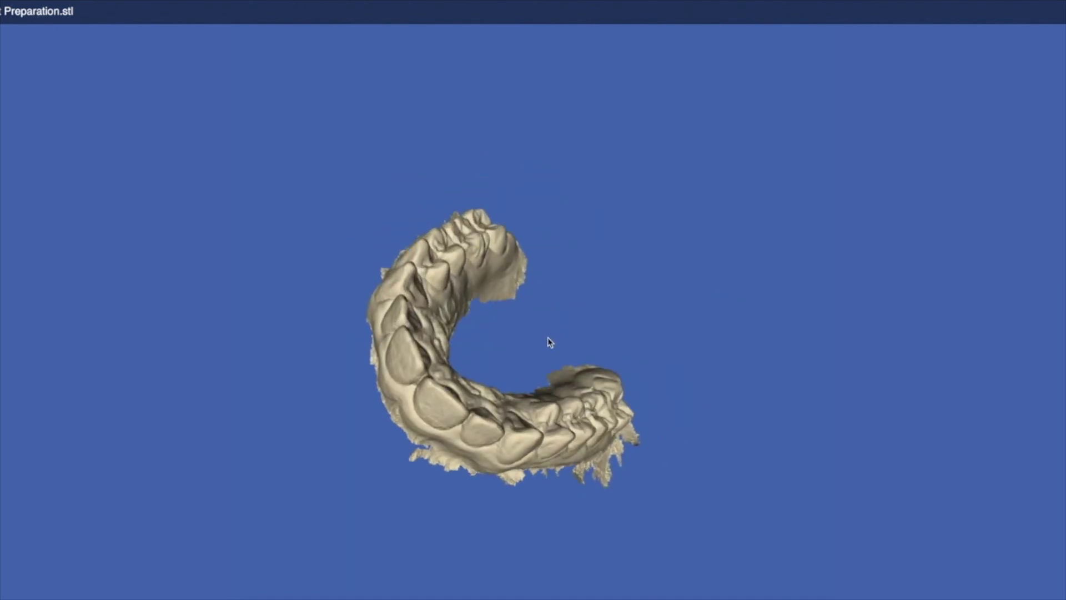